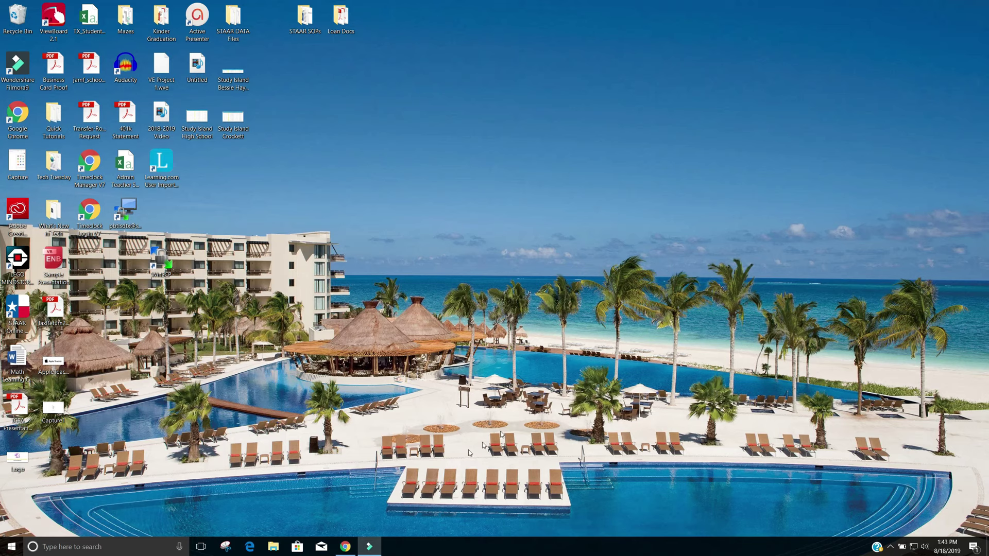
Bring Chrome back up and go to myscilearn.com to reach the staff login page
{"action": "left_click", "coordinate": [337, 548]}
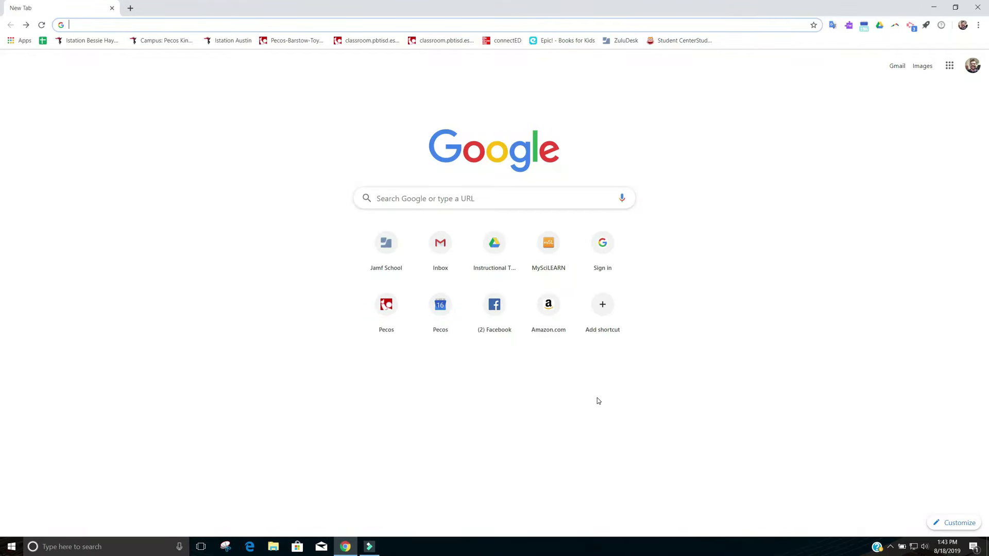
{"action": "left_click", "coordinate": [418, 20]}
{"action": "type", "text": "my"}
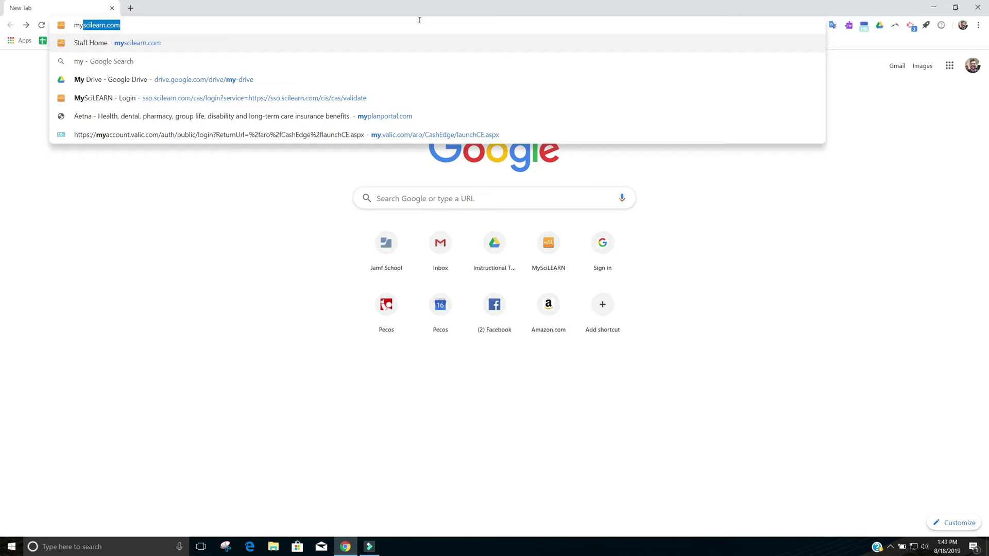
{"action": "key", "text": "Return"}
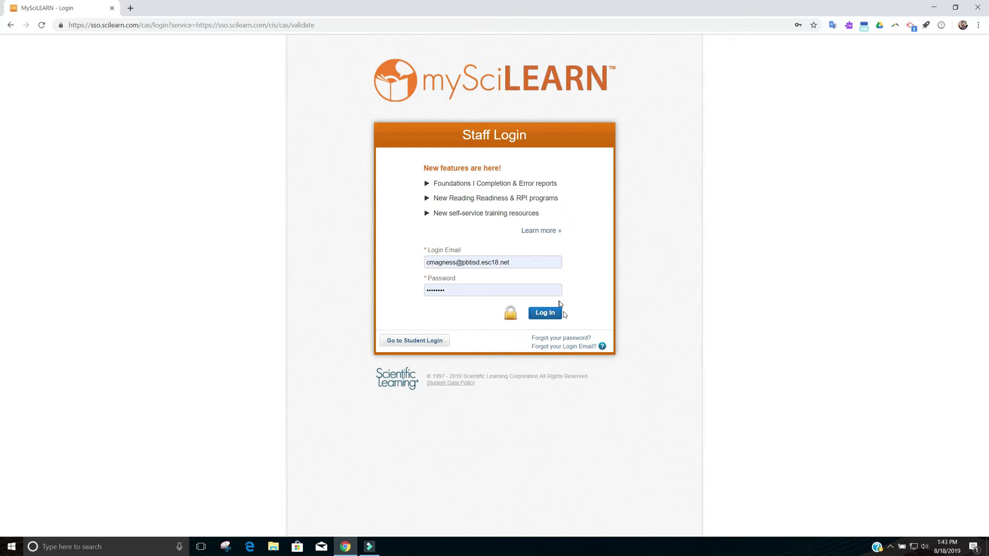
Log in to the staff account and open Manage to list all 2678 students
{"action": "left_click", "coordinate": [551, 319]}
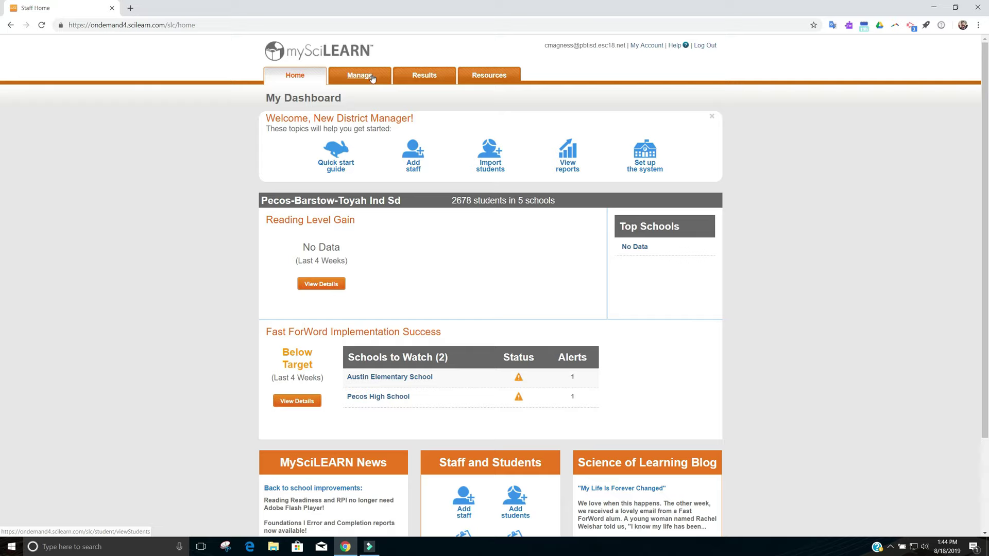
{"action": "left_click", "coordinate": [372, 78]}
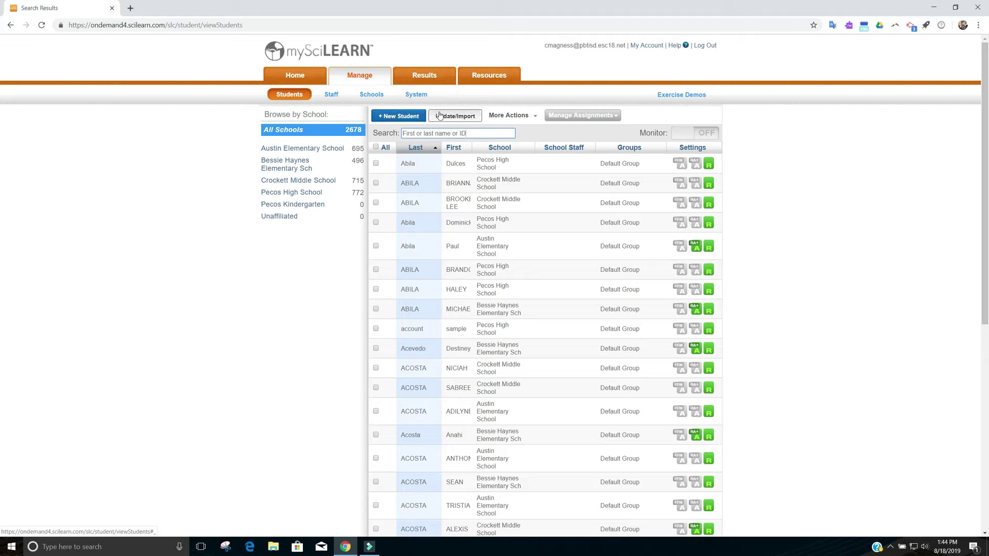
Choose Update/Import, then Import, to add new students from a CSV file
{"action": "left_click", "coordinate": [460, 117]}
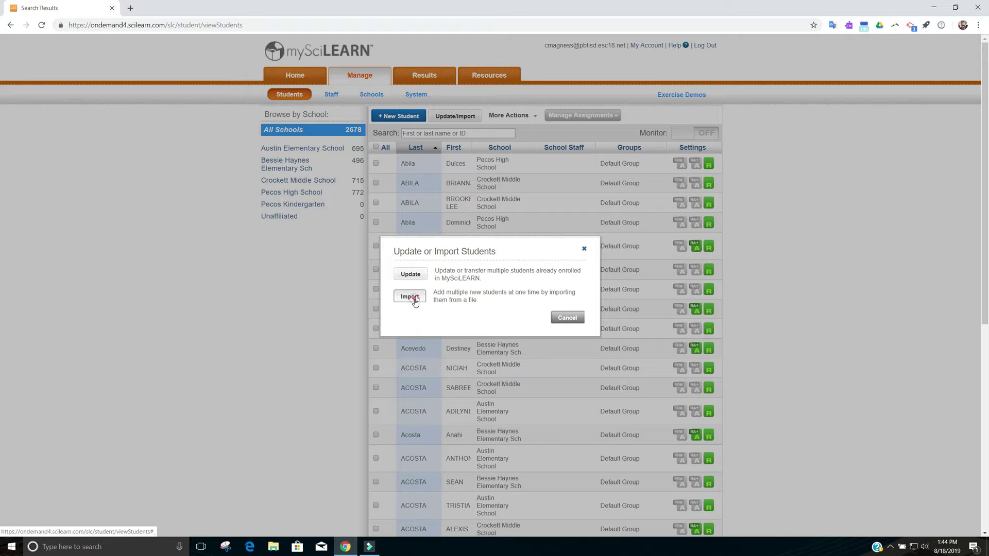
{"action": "left_click", "coordinate": [416, 300]}
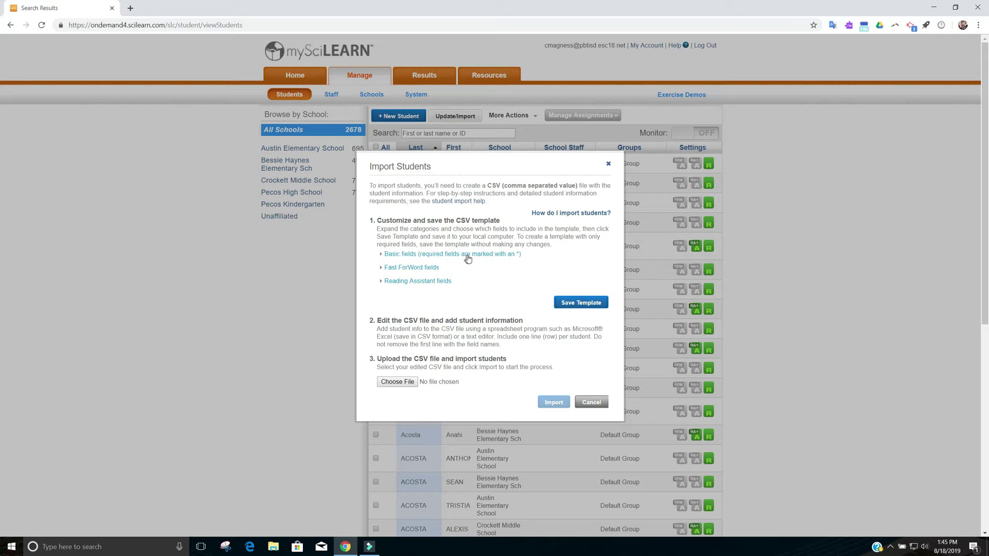
Expand Basic fields and tick STUDENT_ID, USERNAME and PASSWORD for the CSV template
{"action": "left_click", "coordinate": [466, 256]}
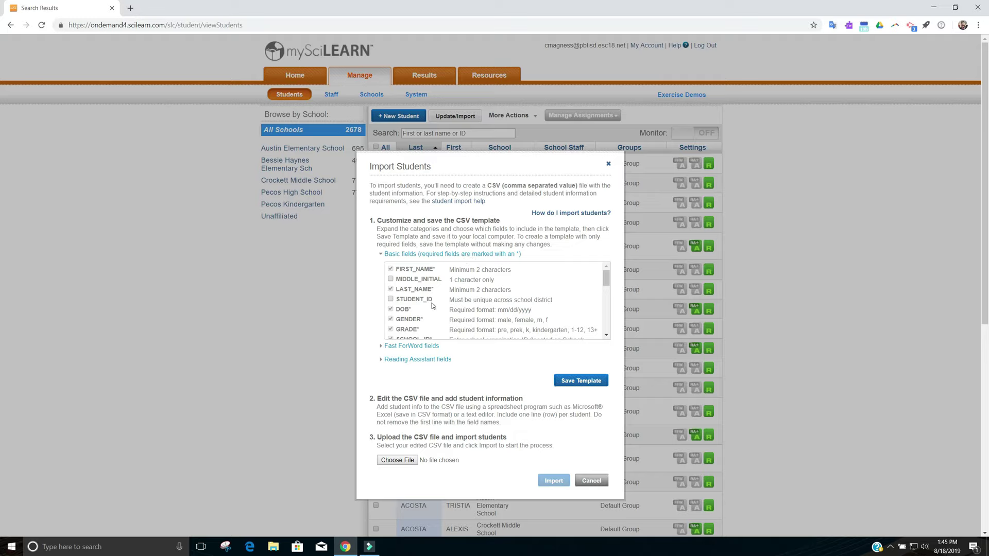
{"action": "left_click", "coordinate": [391, 299]}
{"action": "scroll", "coordinate": [420, 306], "scroll_direction": "down", "scroll_amount": 1}
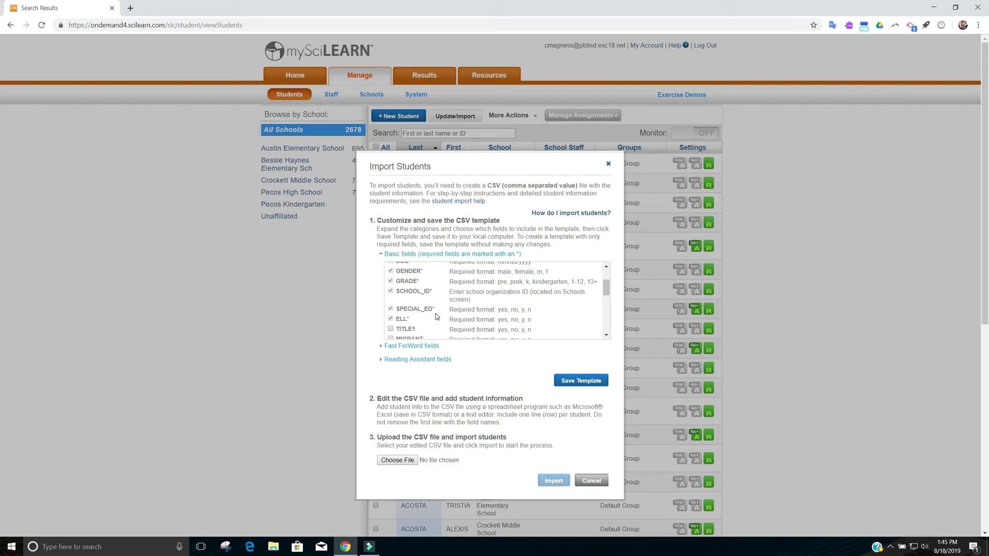
{"action": "scroll", "coordinate": [437, 317], "scroll_direction": "down", "scroll_amount": 1}
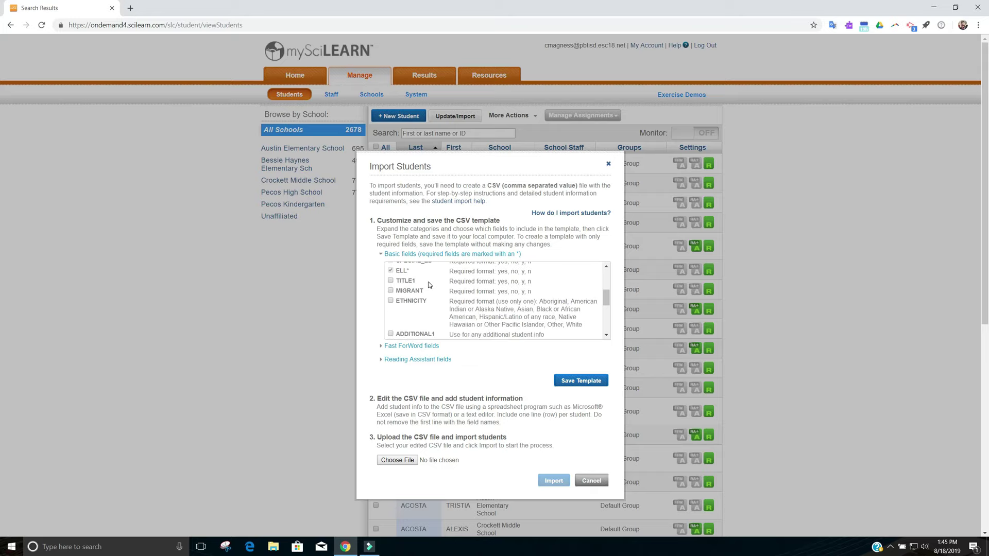
{"action": "scroll", "coordinate": [428, 309], "scroll_direction": "down", "scroll_amount": 4}
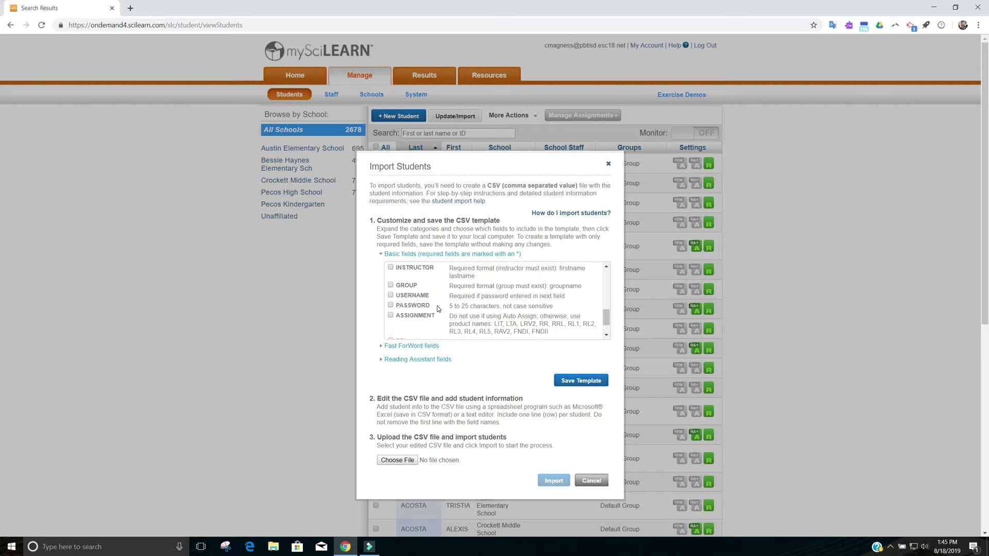
{"action": "left_click", "coordinate": [391, 297]}
{"action": "left_click", "coordinate": [390, 307]}
{"action": "scroll", "coordinate": [455, 318], "scroll_direction": "up", "scroll_amount": 5}
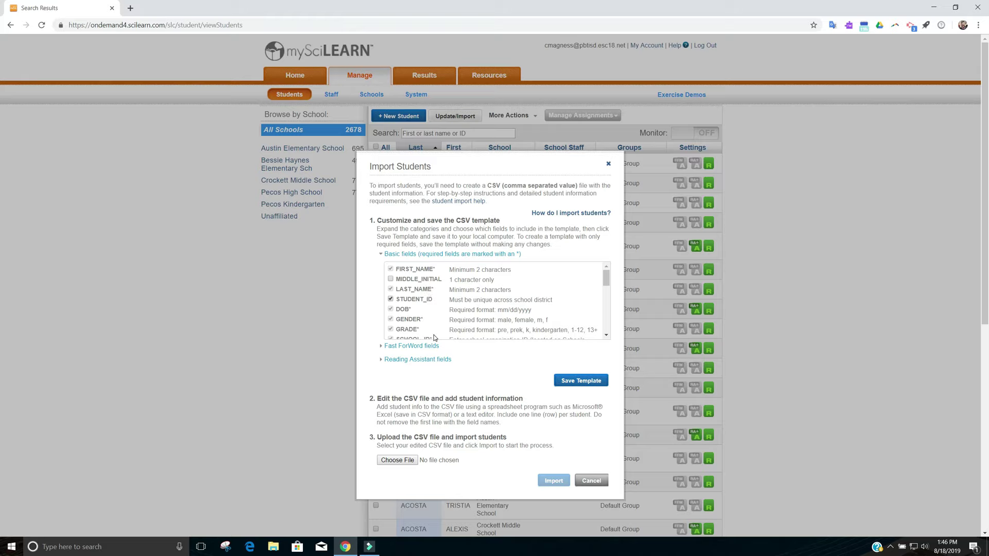
{"action": "scroll", "coordinate": [434, 325], "scroll_direction": "down", "scroll_amount": 2}
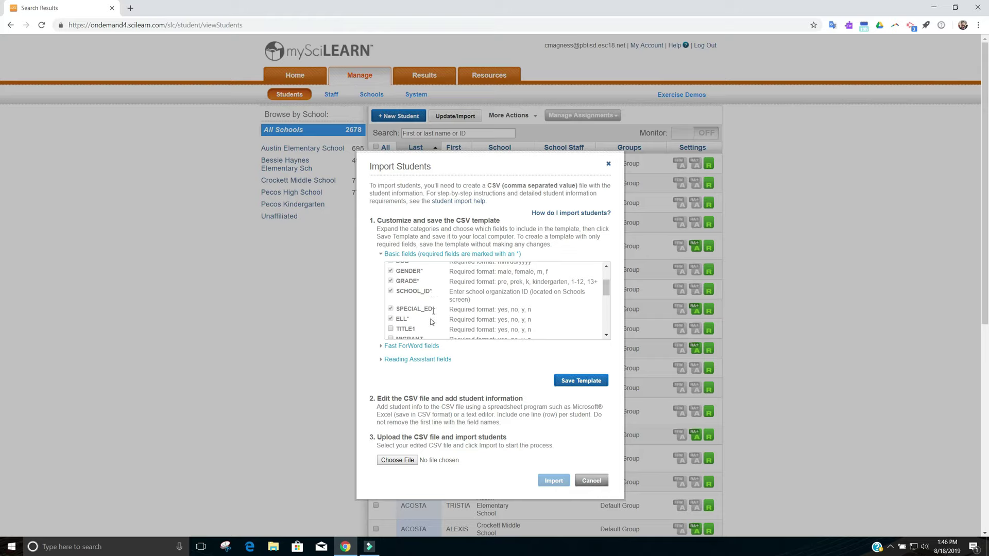
{"action": "scroll", "coordinate": [432, 322], "scroll_direction": "down", "scroll_amount": 5}
{"action": "scroll", "coordinate": [434, 323], "scroll_direction": "down", "scroll_amount": 2}
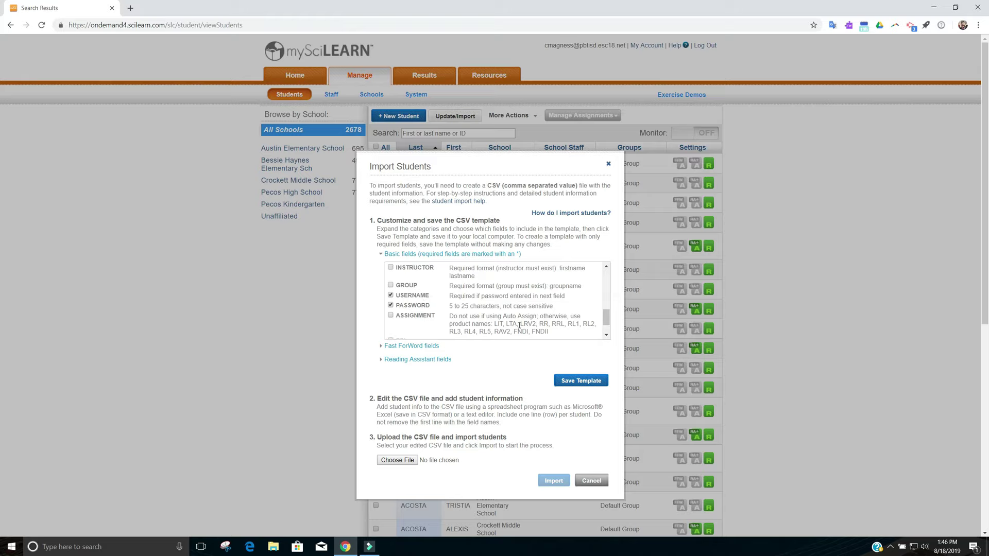
Save the customized template and open ImportStudent (1).csv from the download bar in Excel
{"action": "left_click", "coordinate": [600, 381]}
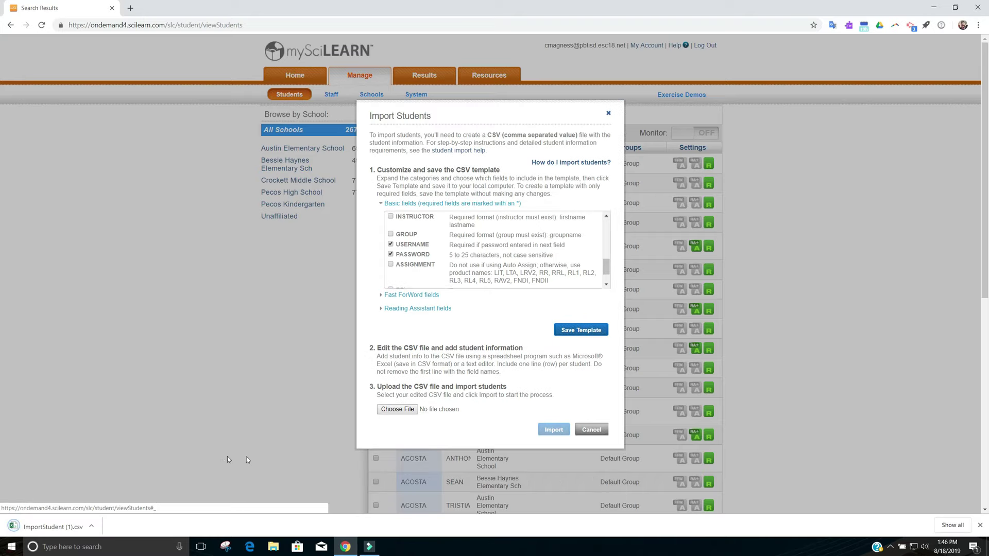
{"action": "left_click", "coordinate": [58, 526]}
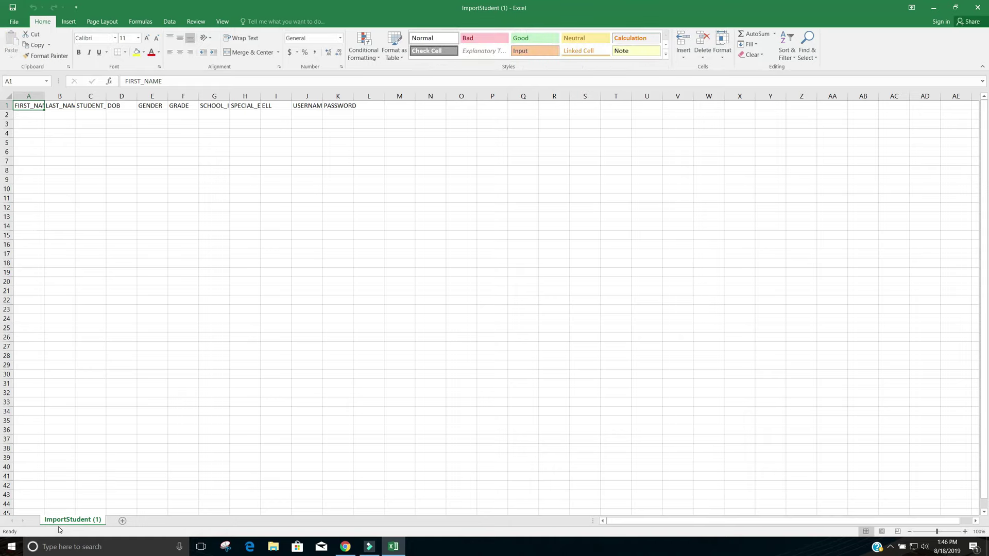
Autofit columns A through K so headers like STUDENT_ID, SCHOOL_ID, SPECIAL_ED and USERNAME show fully
{"action": "double_click", "coordinate": [45, 95]}
{"action": "double_click", "coordinate": [84, 96]}
{"action": "double_click", "coordinate": [122, 96]}
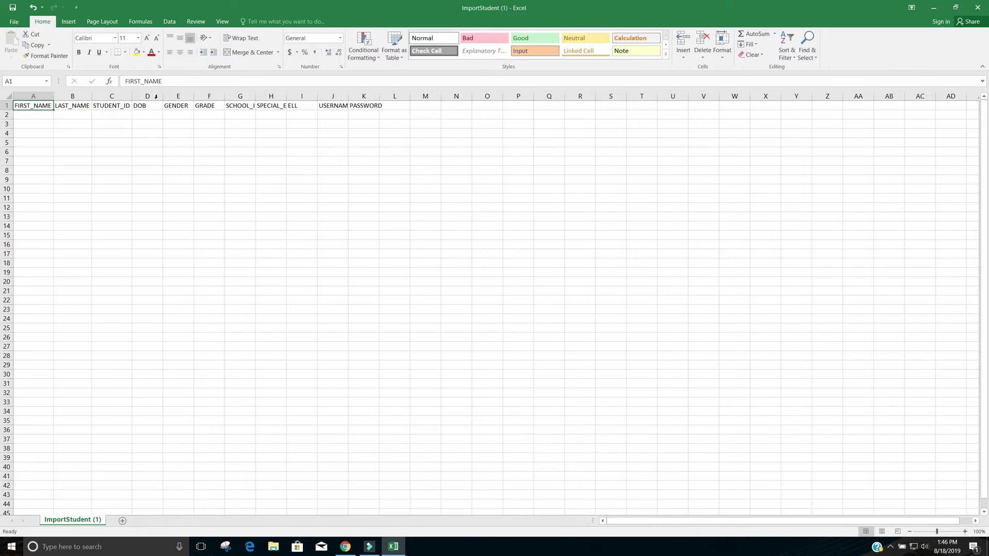
{"action": "double_click", "coordinate": [163, 97]}
{"action": "double_click", "coordinate": [210, 97]}
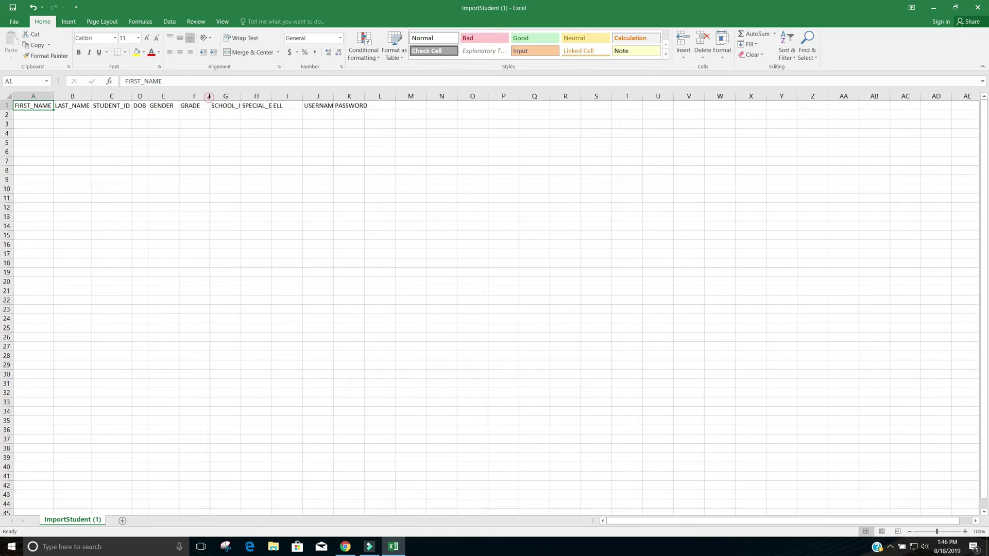
{"action": "double_click", "coordinate": [233, 95]}
{"action": "double_click", "coordinate": [270, 97]}
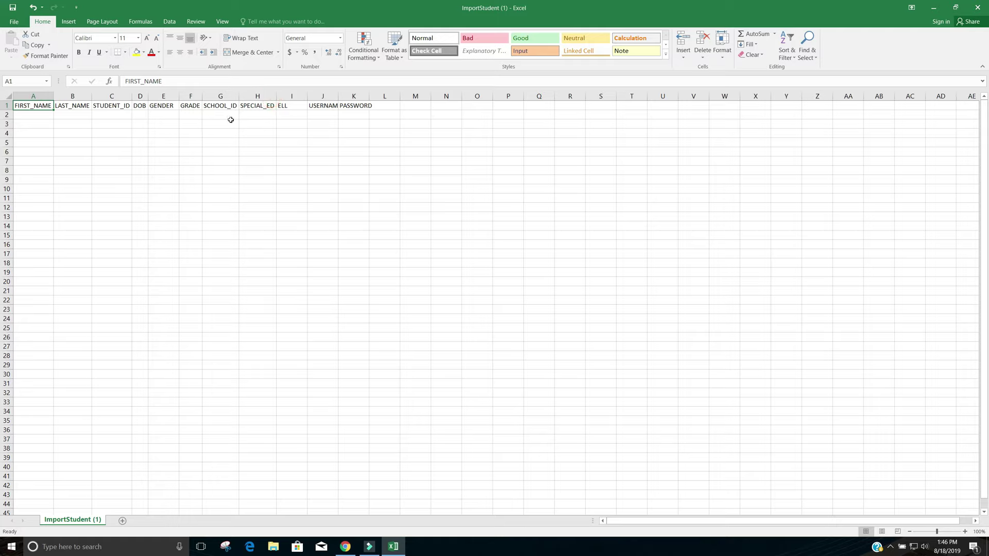
{"action": "double_click", "coordinate": [308, 97]}
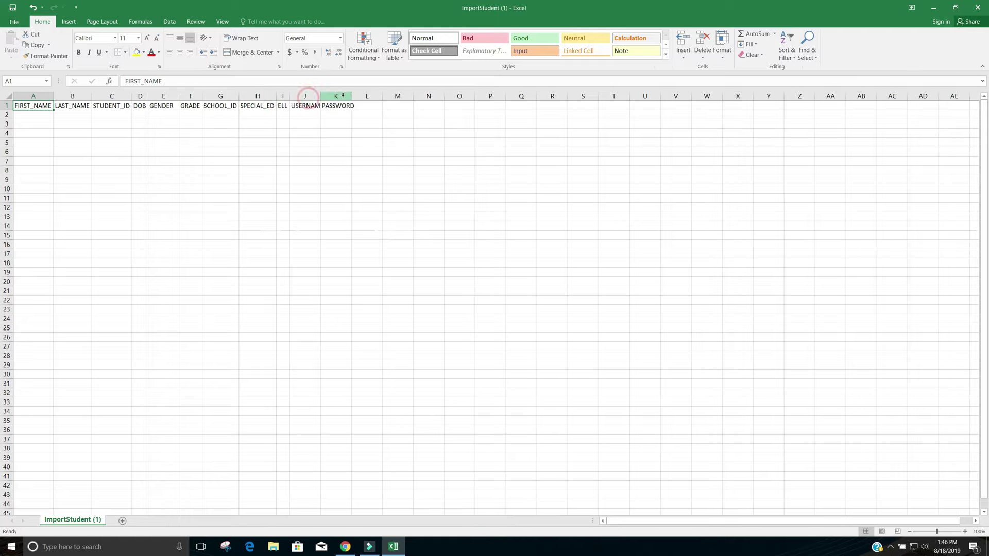
{"action": "double_click", "coordinate": [320, 96]}
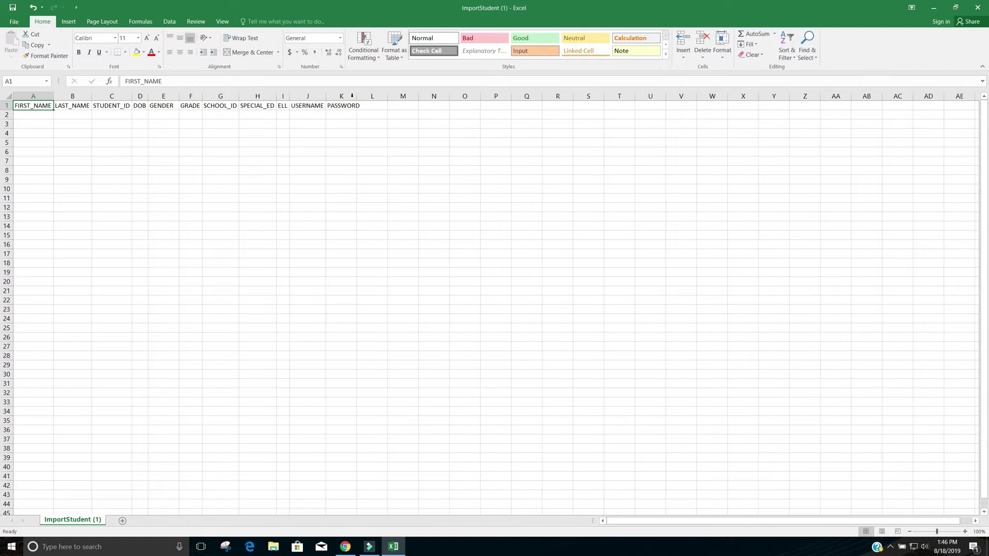
{"action": "double_click", "coordinate": [355, 97]}
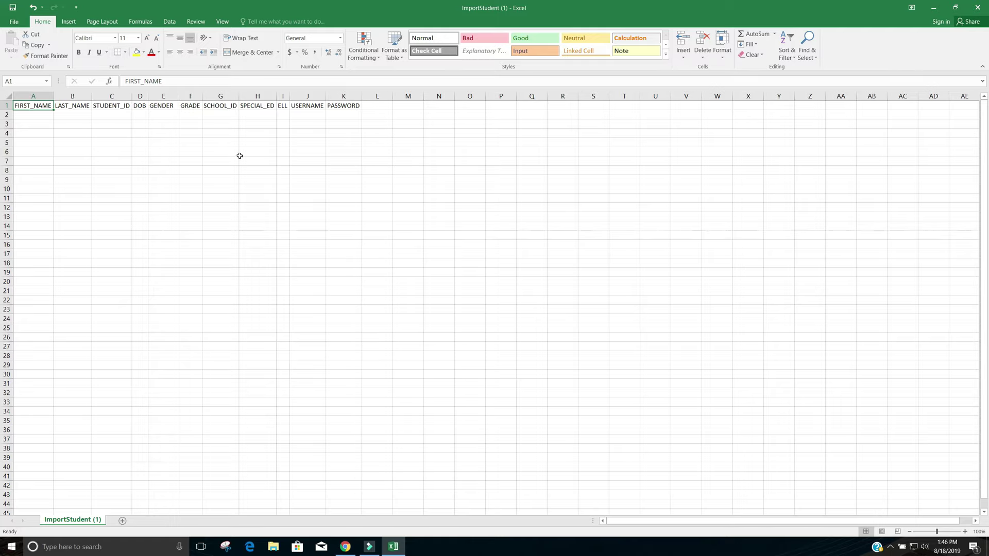
{"action": "left_click", "coordinate": [29, 116]}
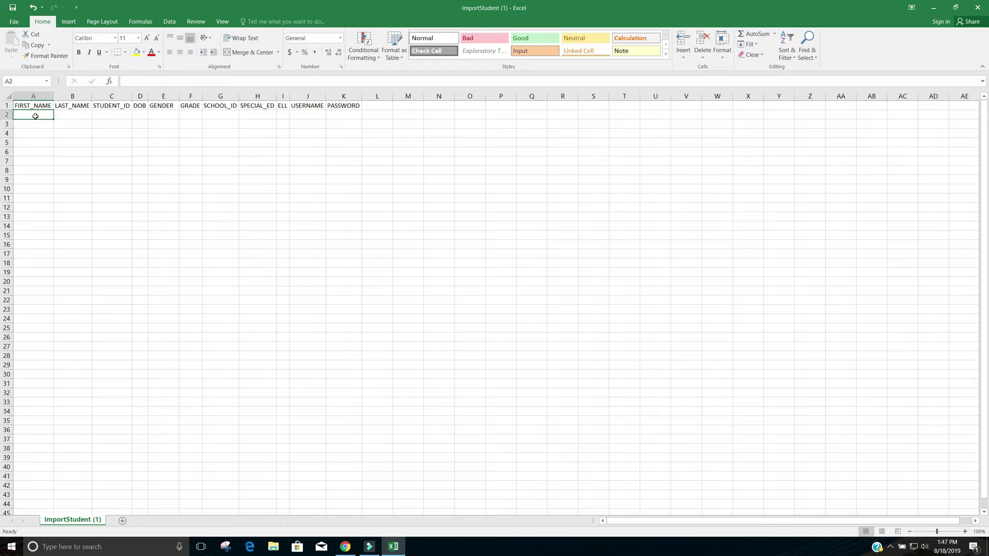
{"action": "key", "text": "Tab"}
{"action": "key", "text": "Tab"}
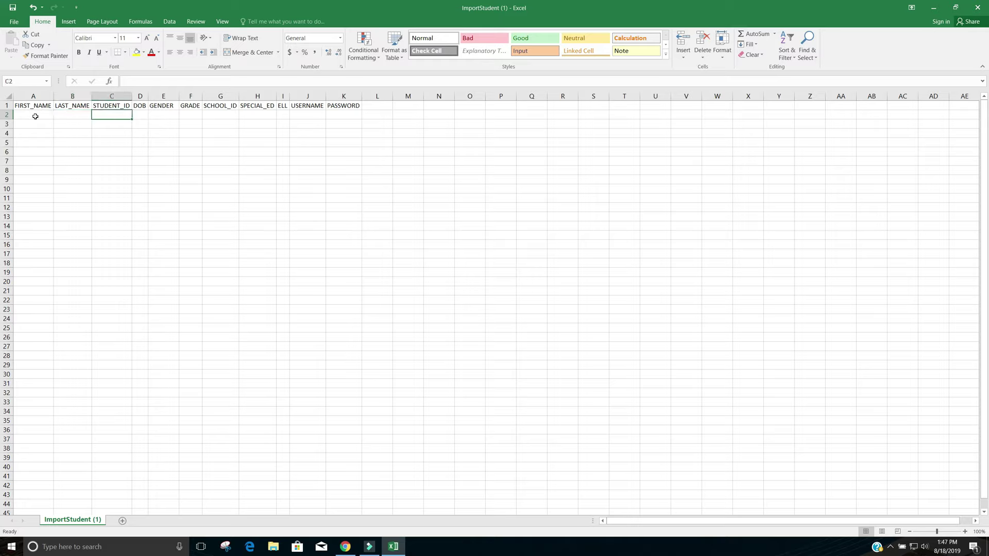
{"action": "key", "text": "Tab"}
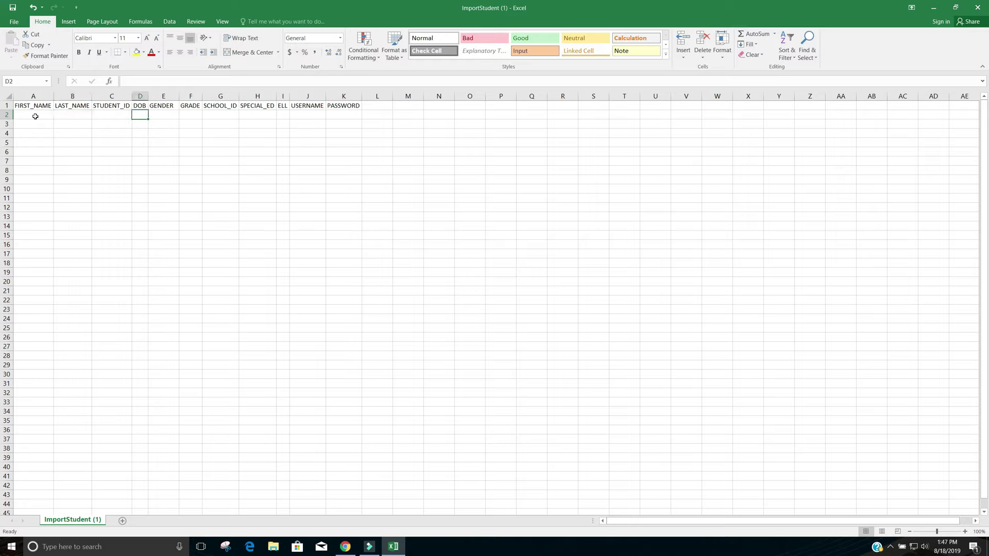
{"action": "key", "text": "Tab"}
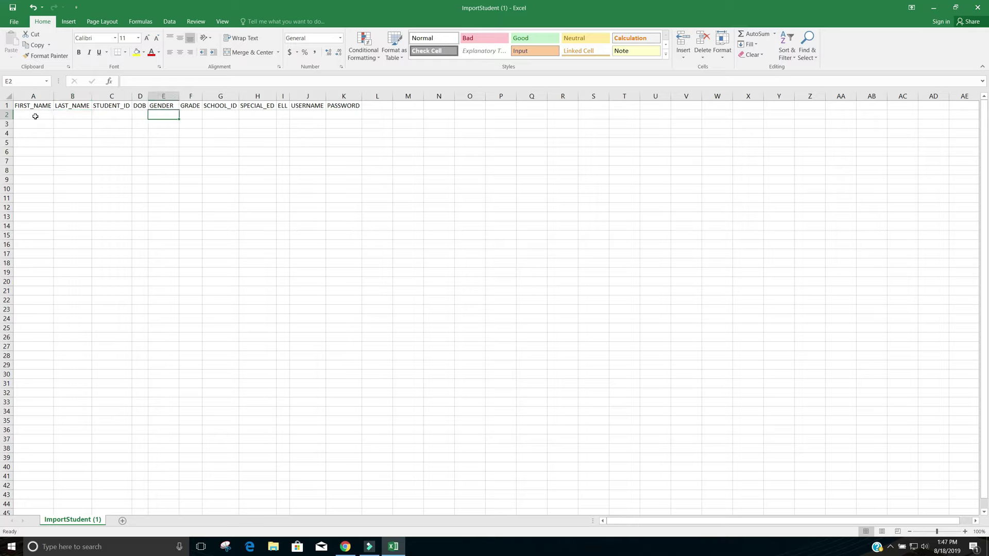
{"action": "key", "text": "Tab"}
{"action": "key", "text": "Tab"}
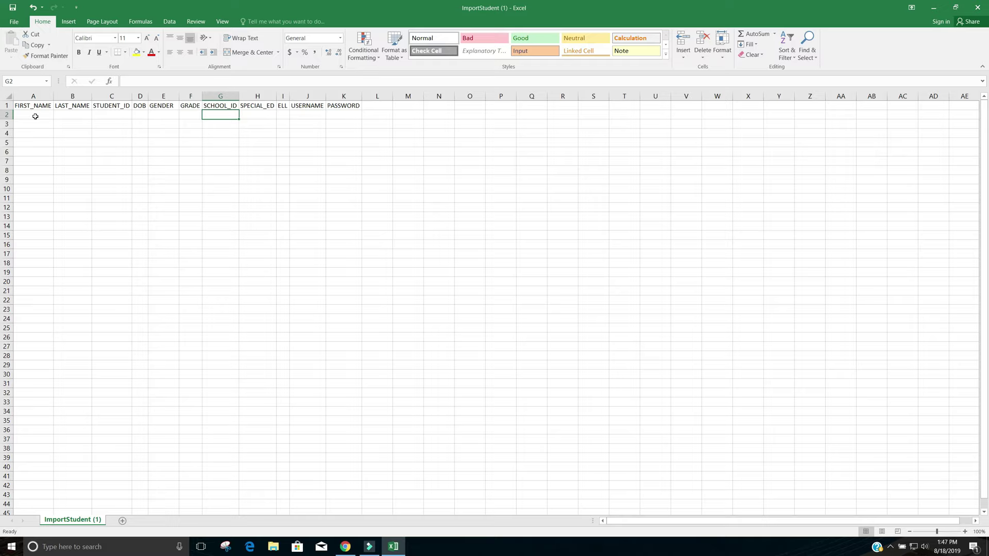
{"action": "key", "text": "Tab"}
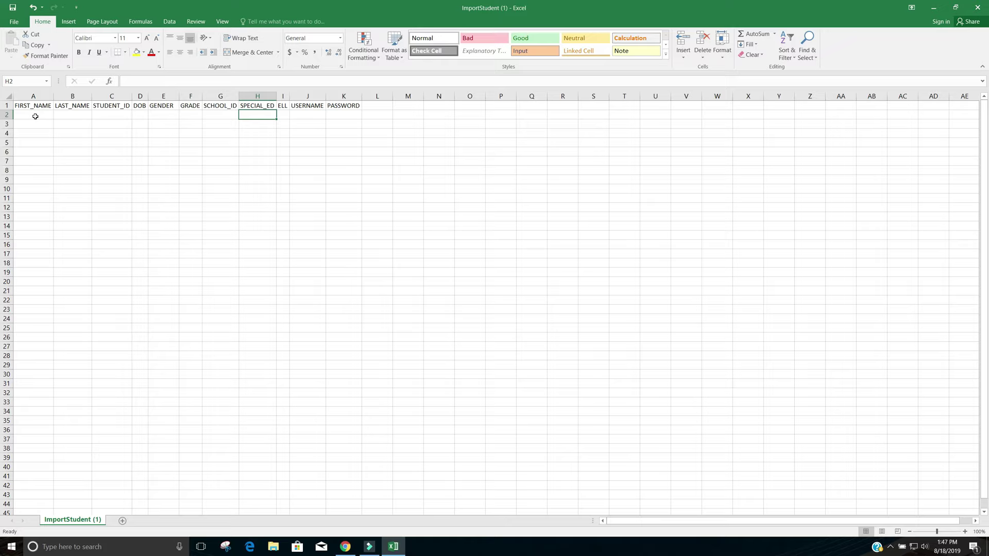
{"action": "key", "text": "Right"}
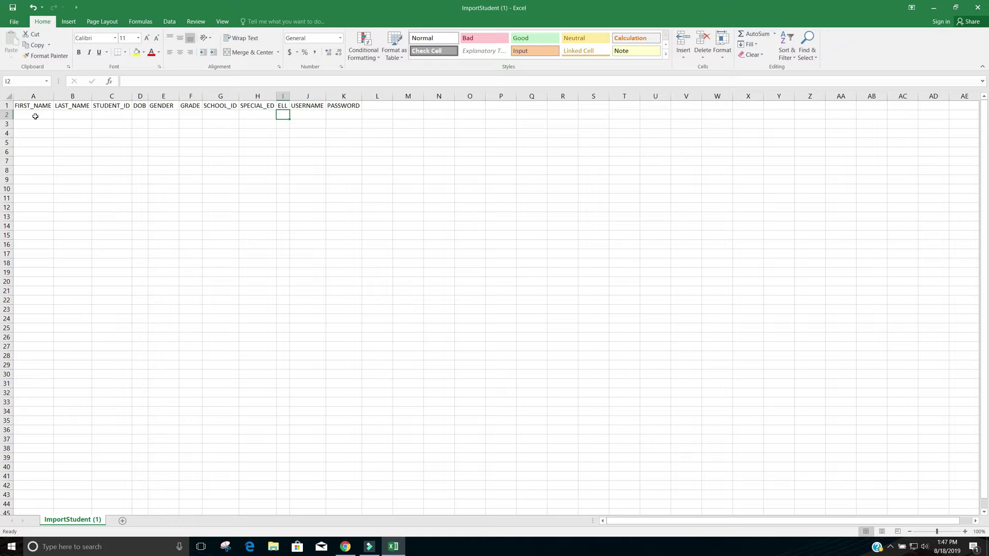
{"action": "key", "text": "Right"}
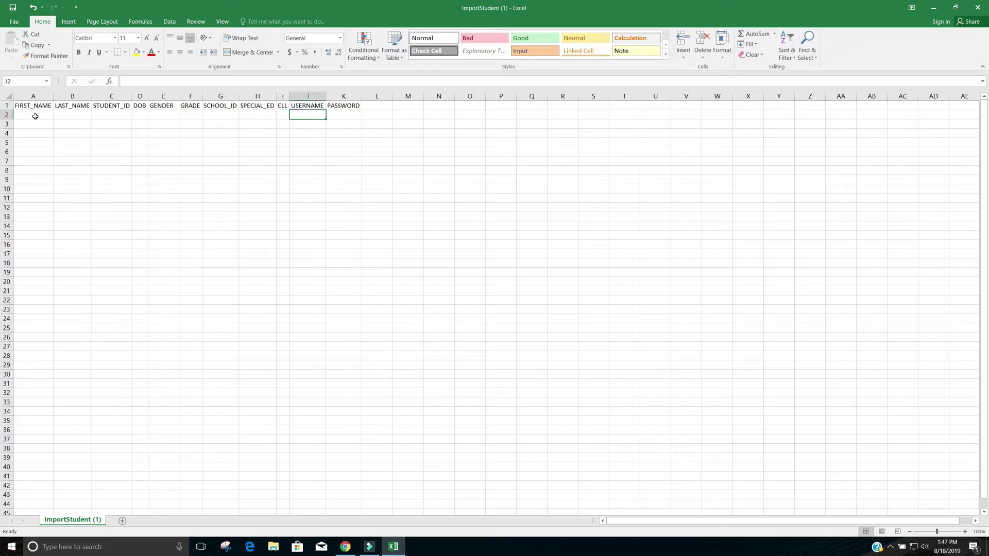
{"action": "key", "text": "Right"}
{"action": "key", "text": "Left"}
{"action": "key", "text": "Right"}
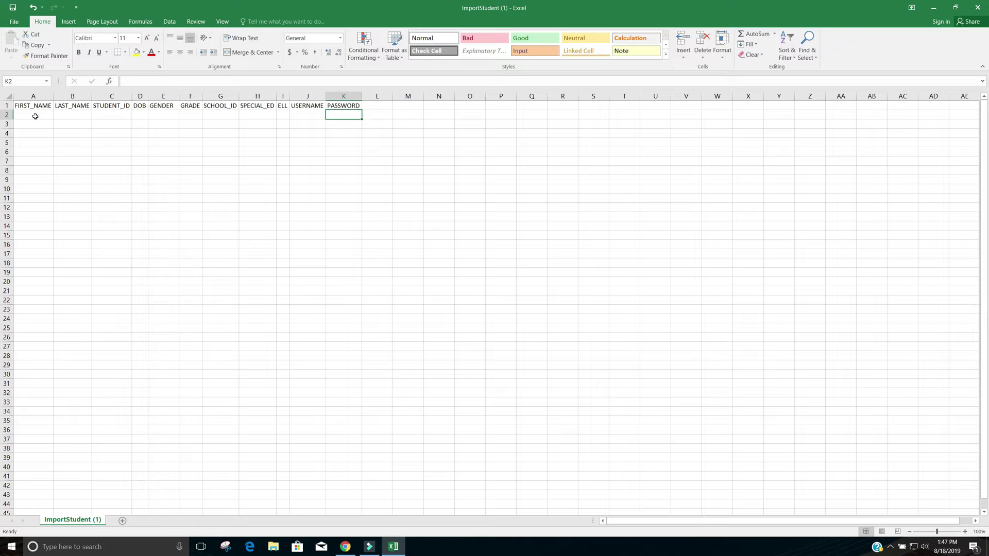
{"action": "key", "text": "Left"}
{"action": "key", "text": "Left"}
{"action": "key", "text": "Left"}
{"action": "key", "text": "Left"}
{"action": "key", "text": "Left"}
{"action": "key", "text": "Left"}
{"action": "key", "text": "Left"}
{"action": "key", "text": "Left"}
{"action": "key", "text": "Left"}
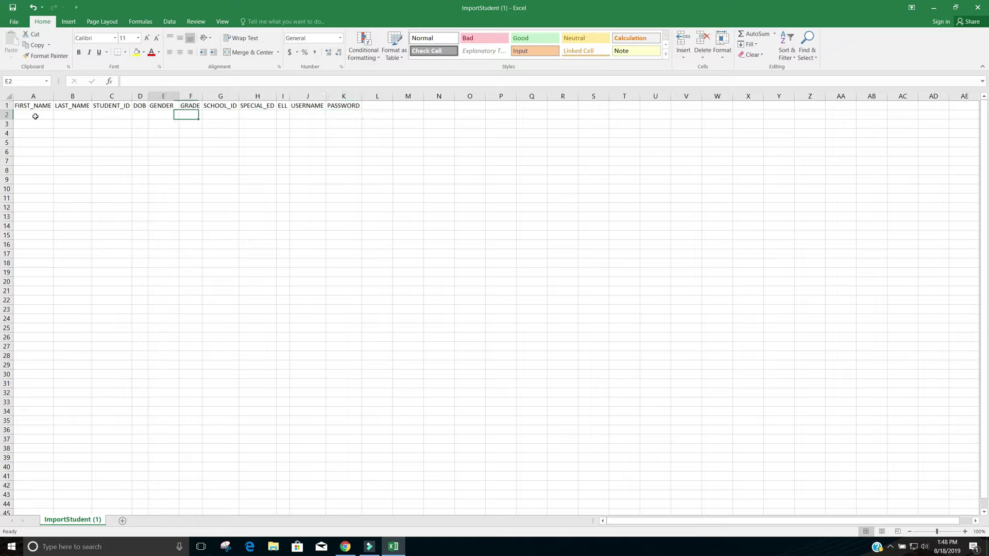
{"action": "key", "text": "Left"}
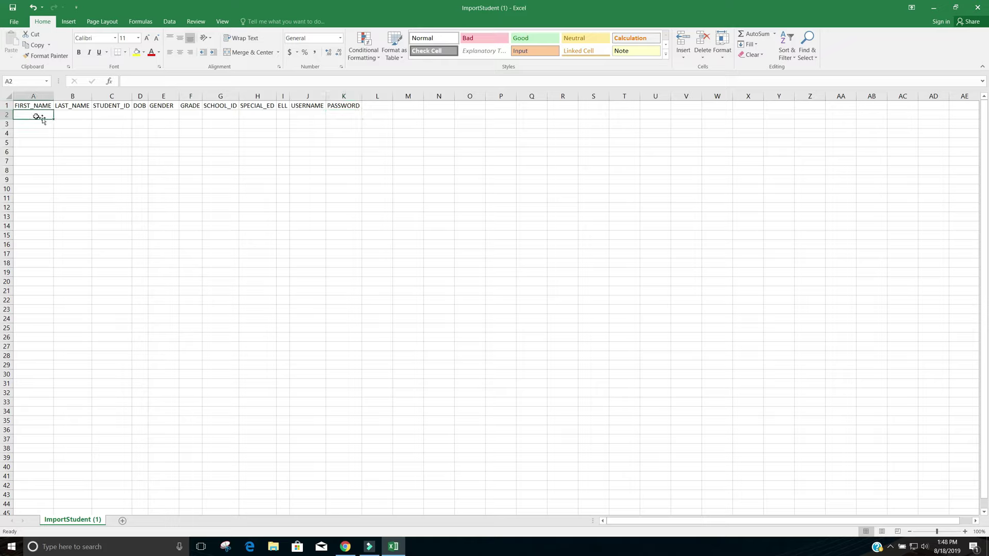
{"action": "key", "text": "Right"}
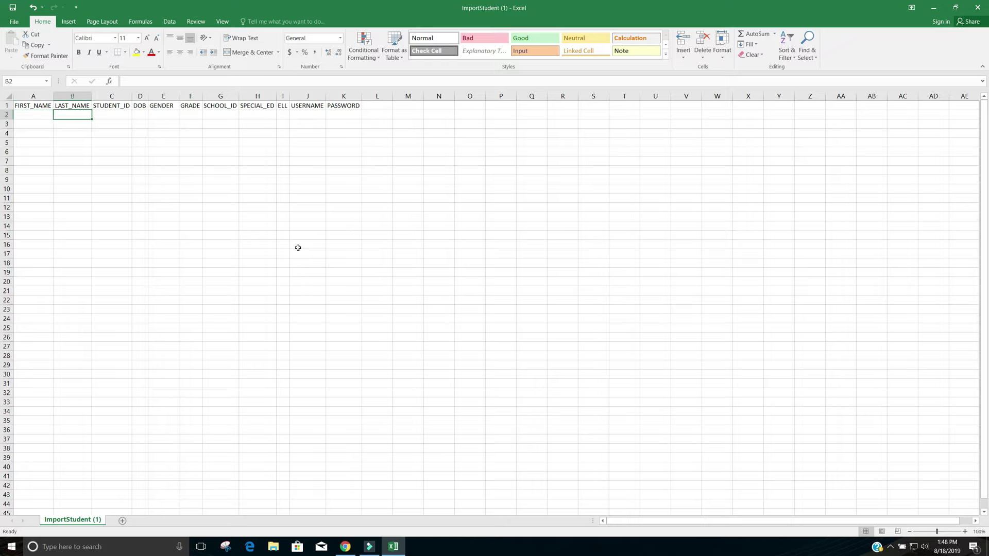
{"action": "key", "text": "Right"}
{"action": "key", "text": "Right"}
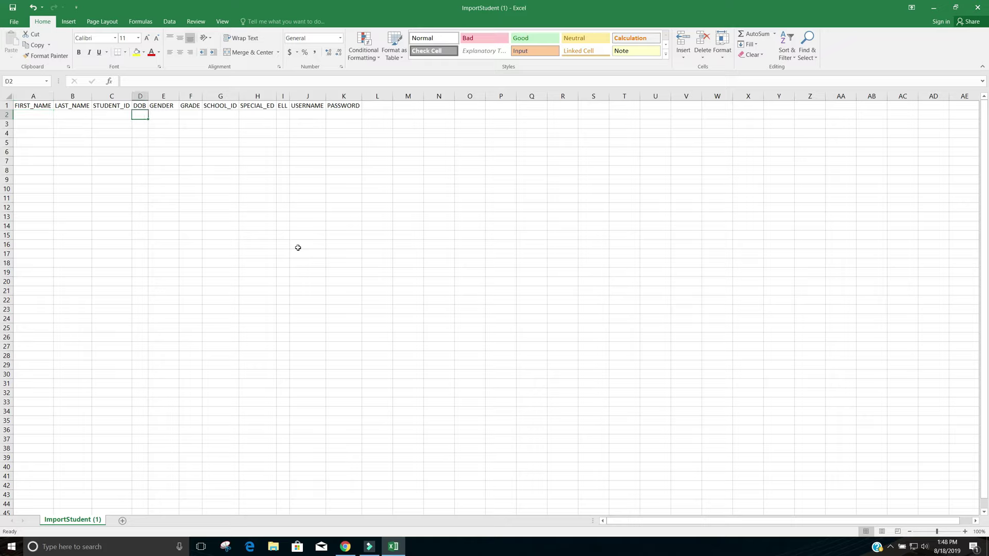
{"action": "key", "text": "Right"}
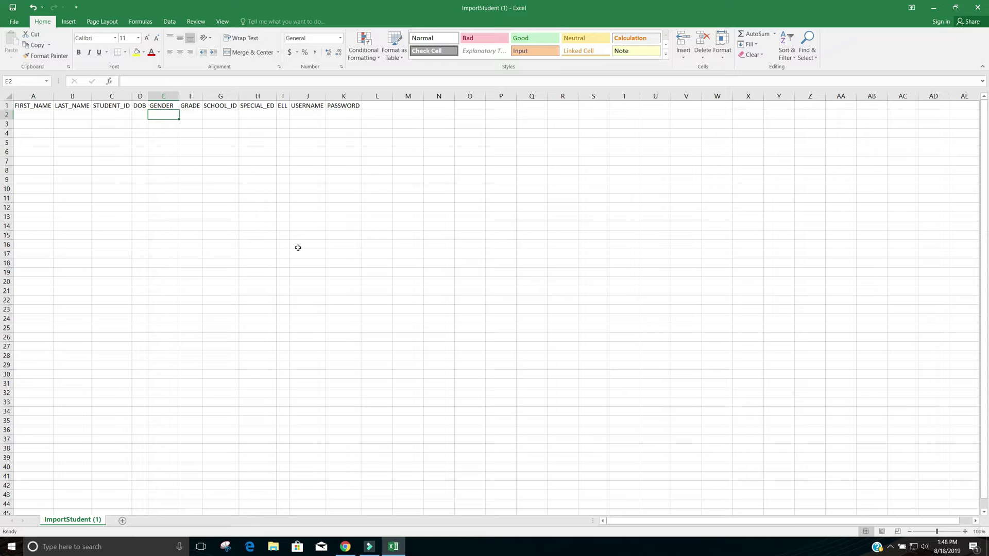
{"action": "key", "text": "Right"}
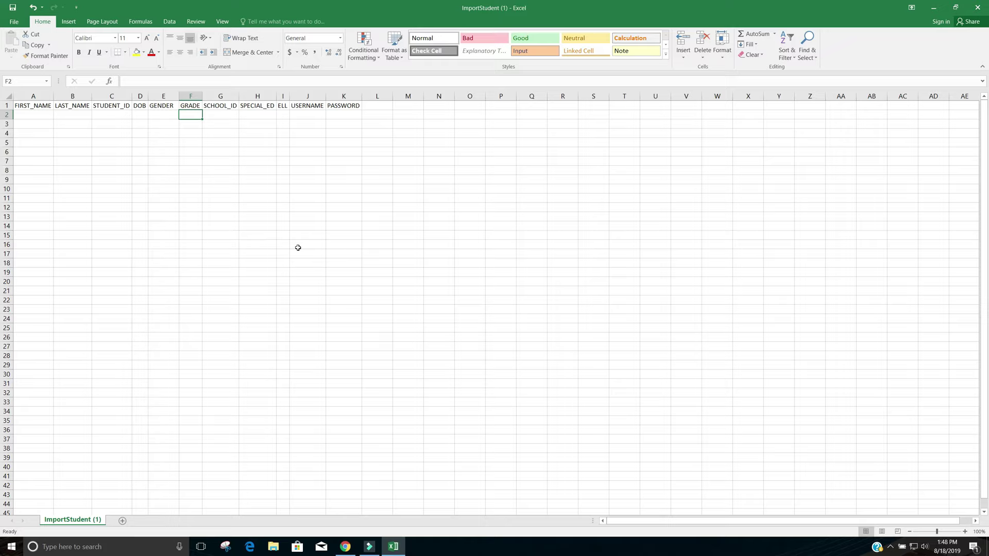
{"action": "key", "text": "Right"}
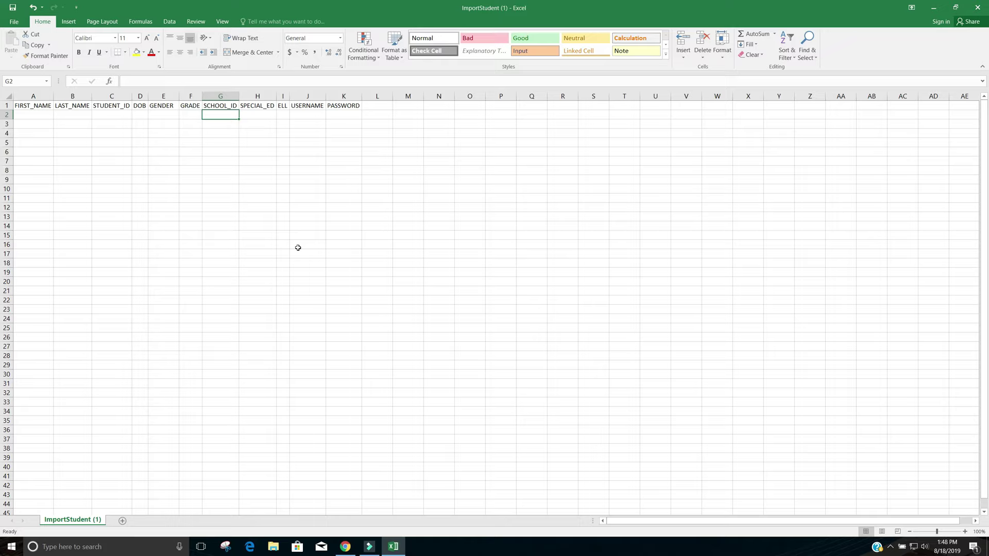
{"action": "key", "text": "Right"}
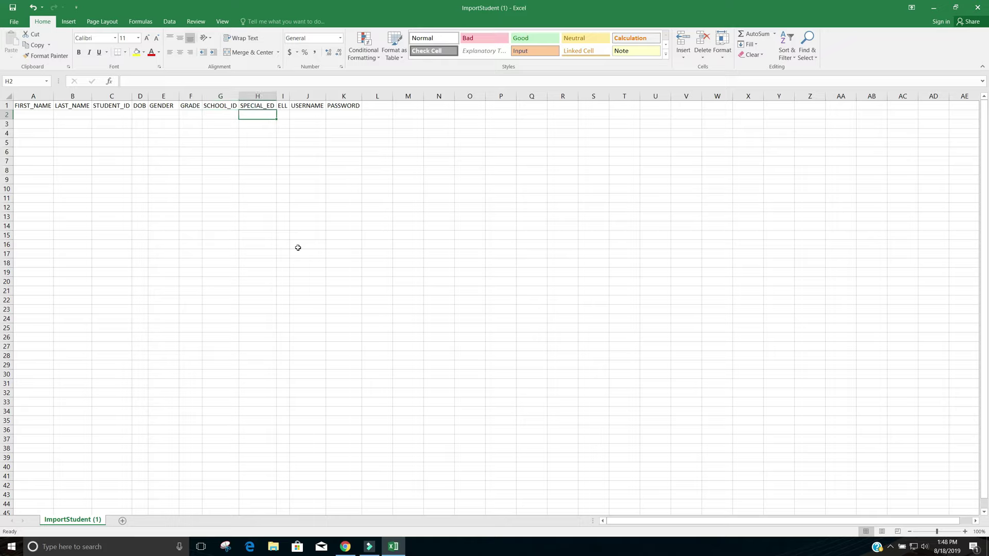
{"action": "key", "text": "Right"}
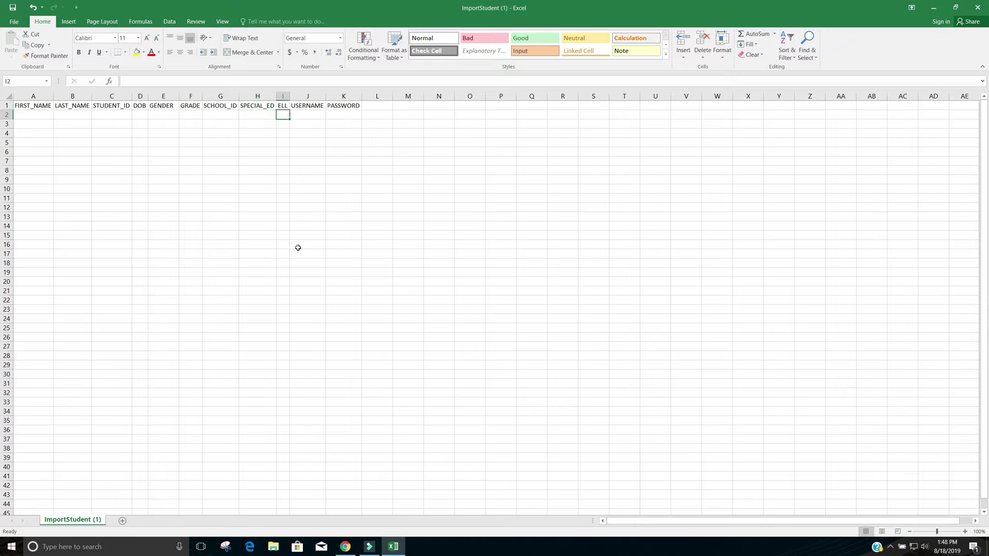
{"action": "key", "text": "Right"}
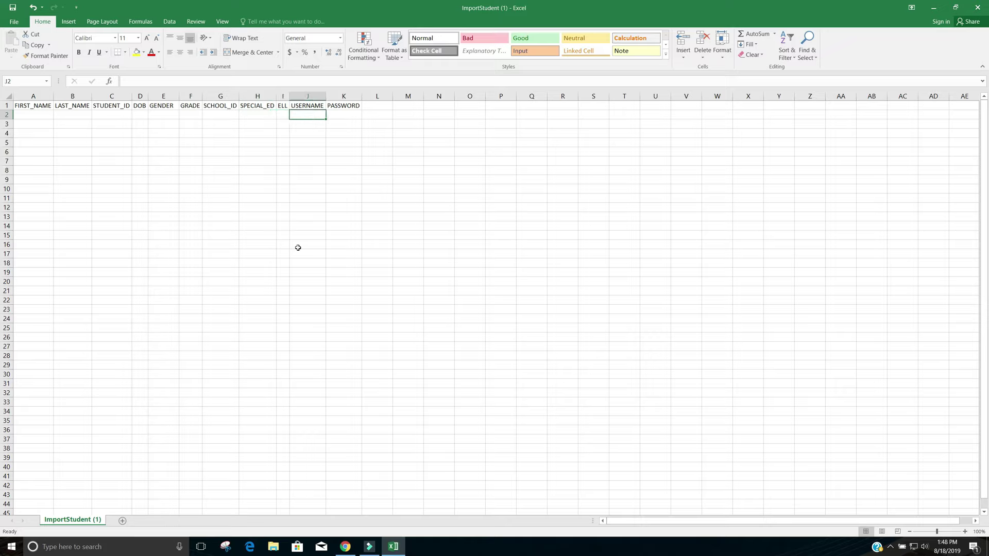
{"action": "key", "text": "Right"}
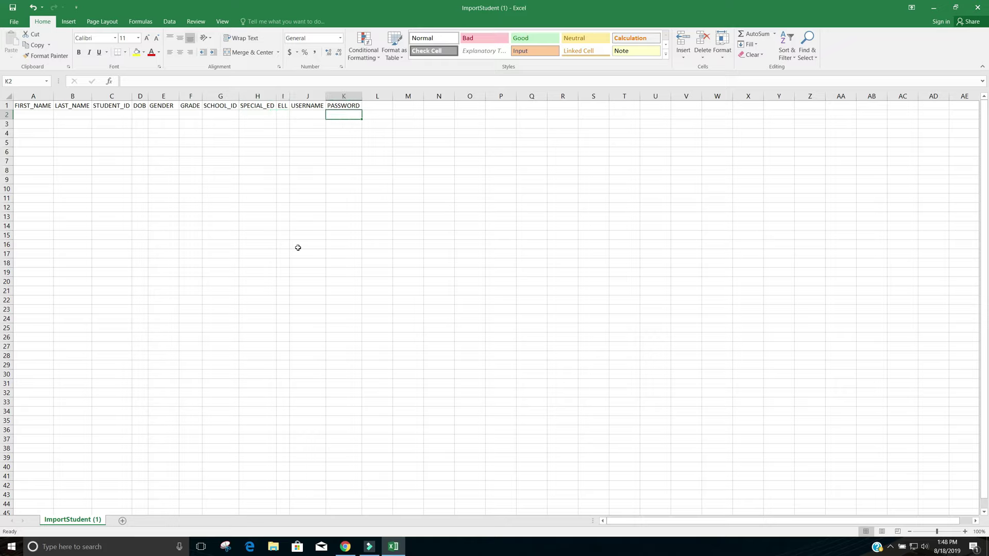
{"action": "key", "text": "Left"}
{"action": "key", "text": "Left"}
{"action": "key", "text": "Left"}
{"action": "key", "text": "Left"}
{"action": "key", "text": "Left"}
{"action": "key", "text": "Left"}
{"action": "key", "text": "Left"}
{"action": "key", "text": "Left"}
{"action": "key", "text": "Left"}
{"action": "key", "text": "Left"}
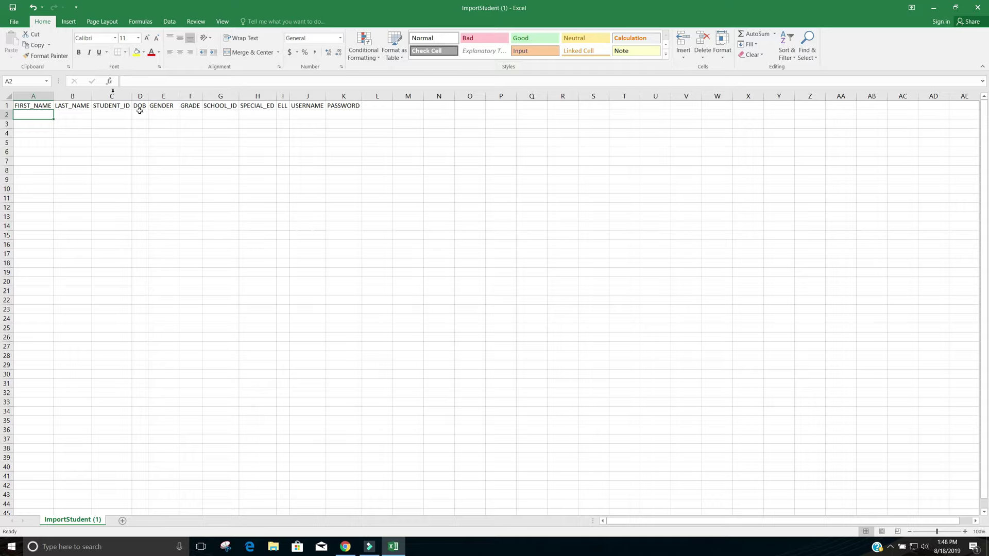
Save the workbook to the Desktop as 'Test Import' in CSV (Comma delimited) format
{"action": "left_click", "coordinate": [16, 21]}
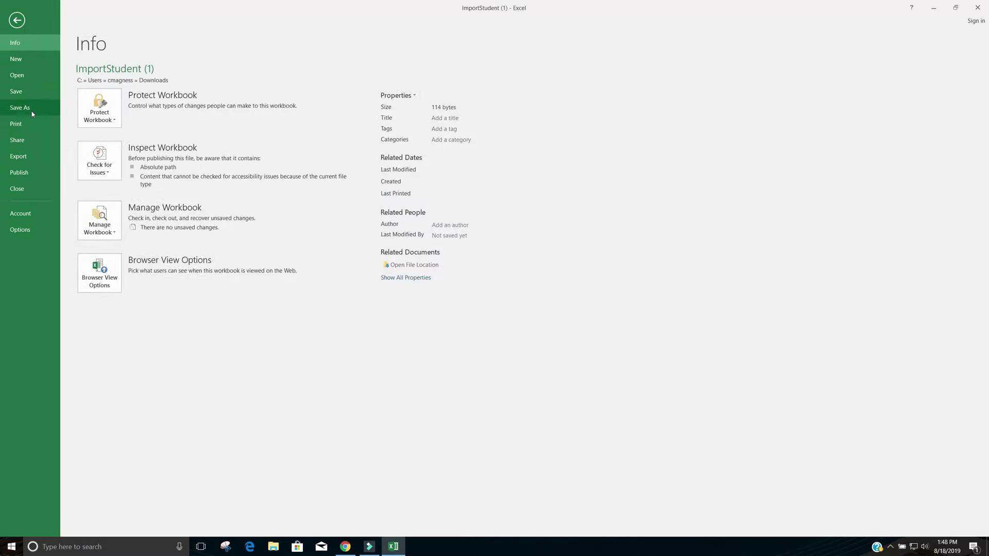
{"action": "left_click", "coordinate": [31, 111]}
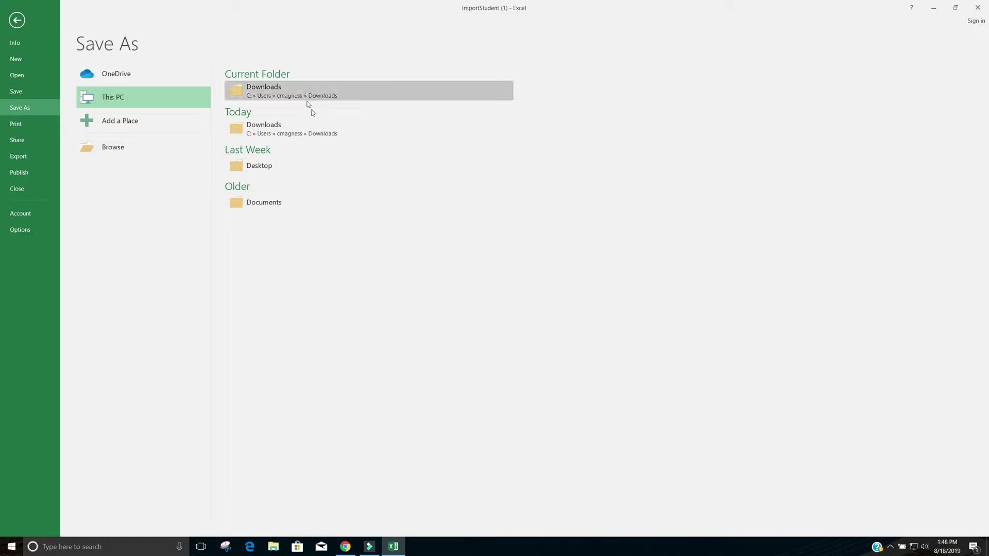
{"action": "left_click", "coordinate": [276, 165]}
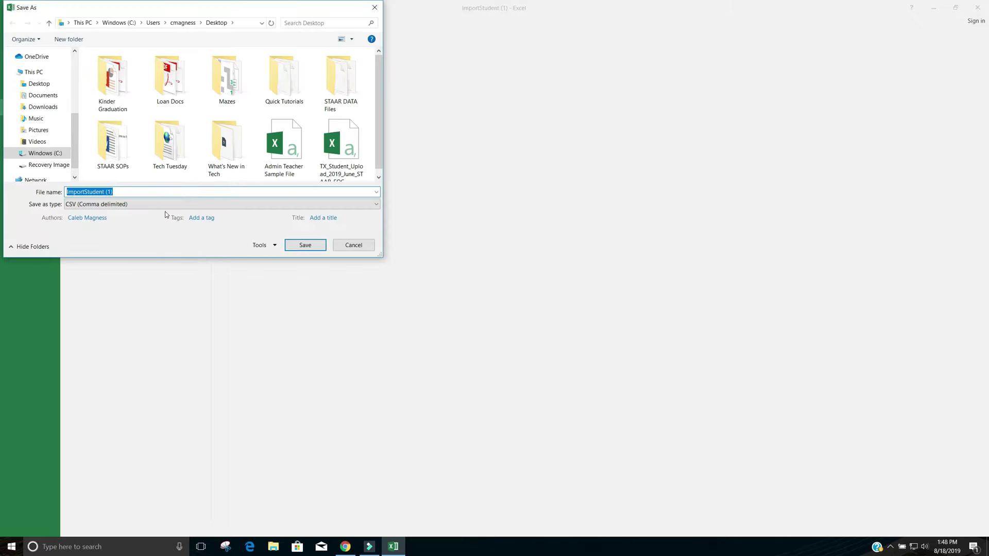
{"action": "key", "text": "BackSpace"}
{"action": "type", "text": "Test"}
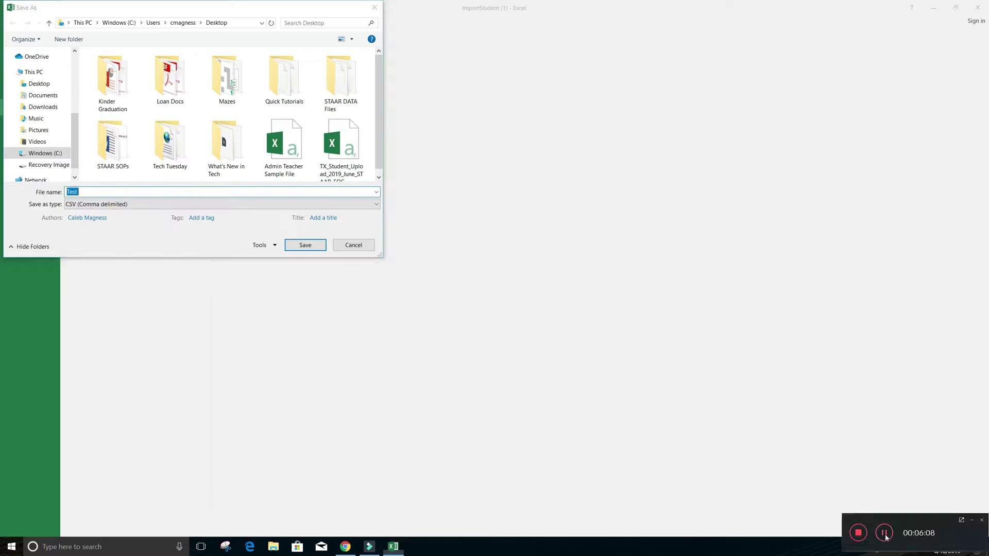
{"action": "left_click", "coordinate": [102, 192]}
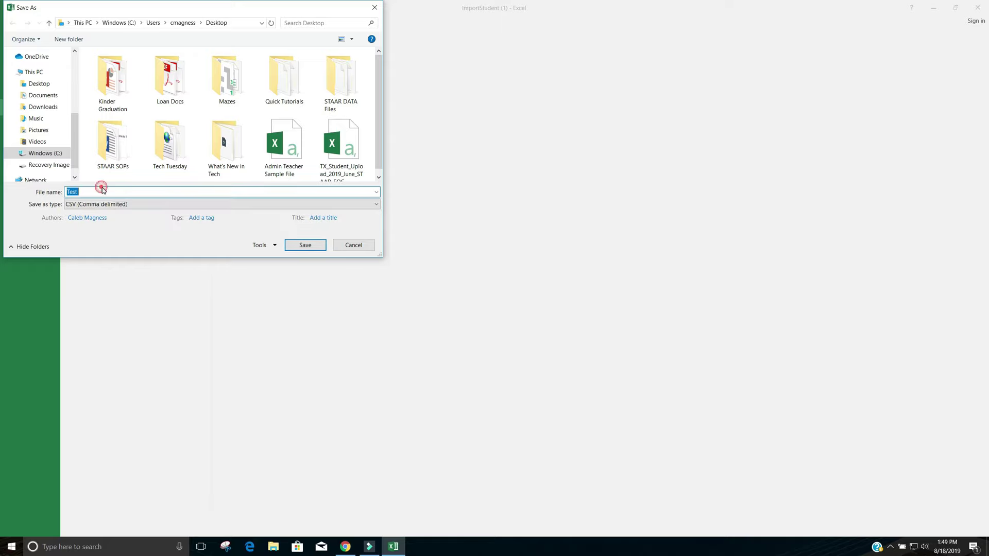
{"action": "type", "text": "Import"}
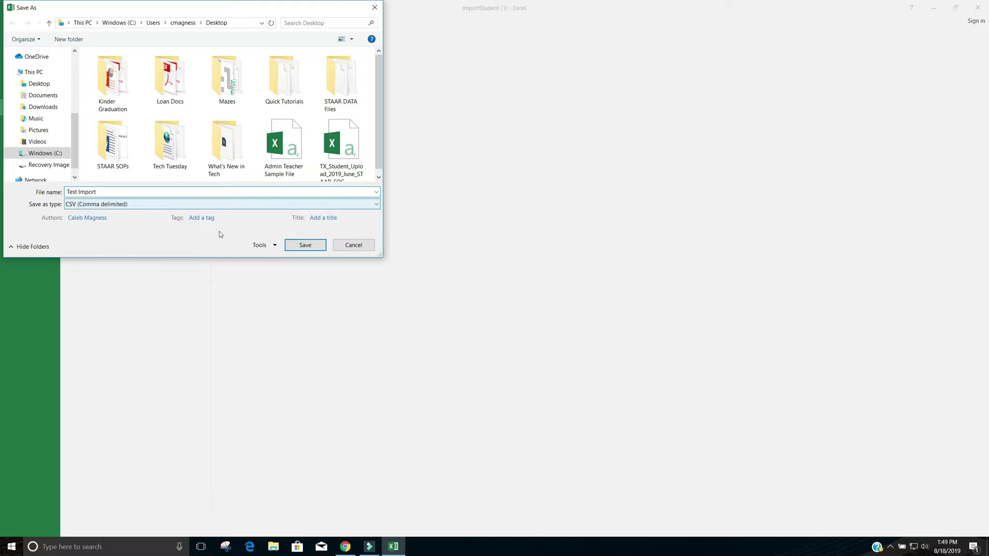
{"action": "left_click", "coordinate": [303, 246]}
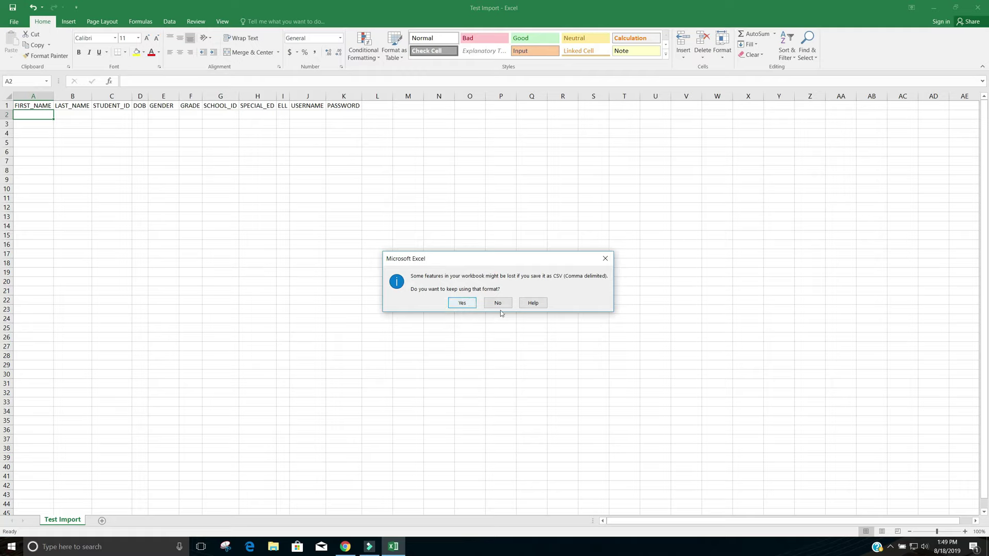
Keep the CSV format, close Excel, and overwrite Test Import.csv, keeping CSV again
{"action": "left_click", "coordinate": [462, 305]}
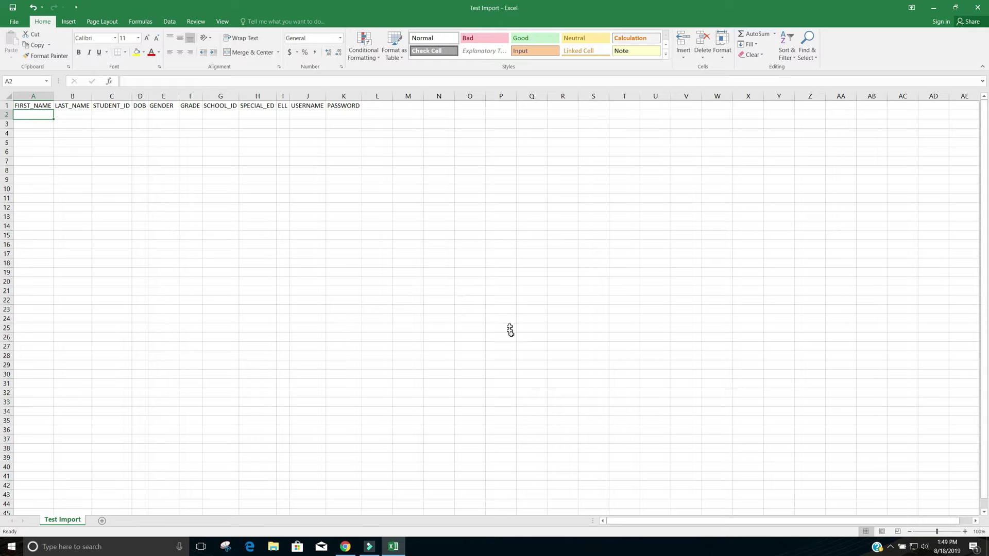
{"action": "left_click", "coordinate": [977, 8]}
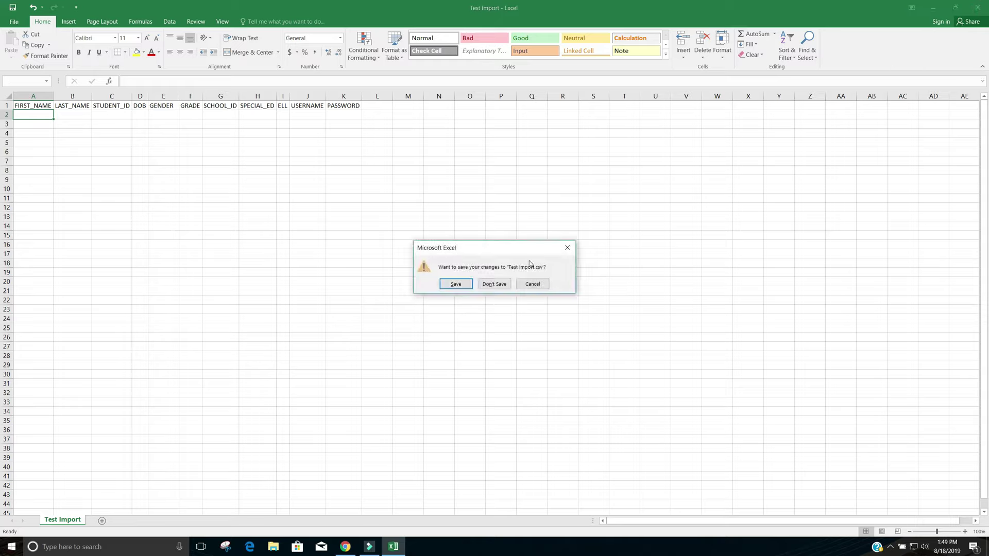
{"action": "left_click", "coordinate": [455, 285]}
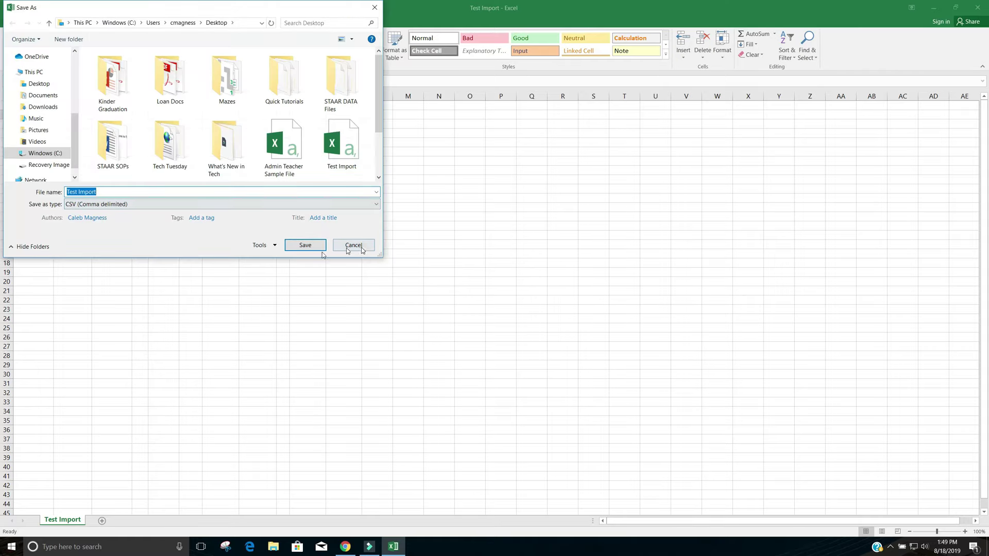
{"action": "left_click", "coordinate": [295, 246]}
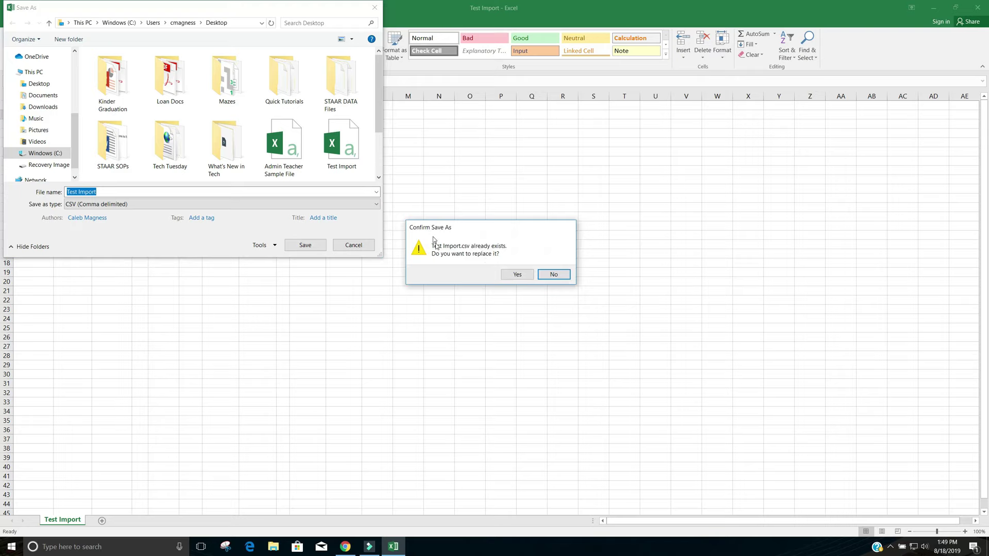
{"action": "left_click", "coordinate": [513, 274]}
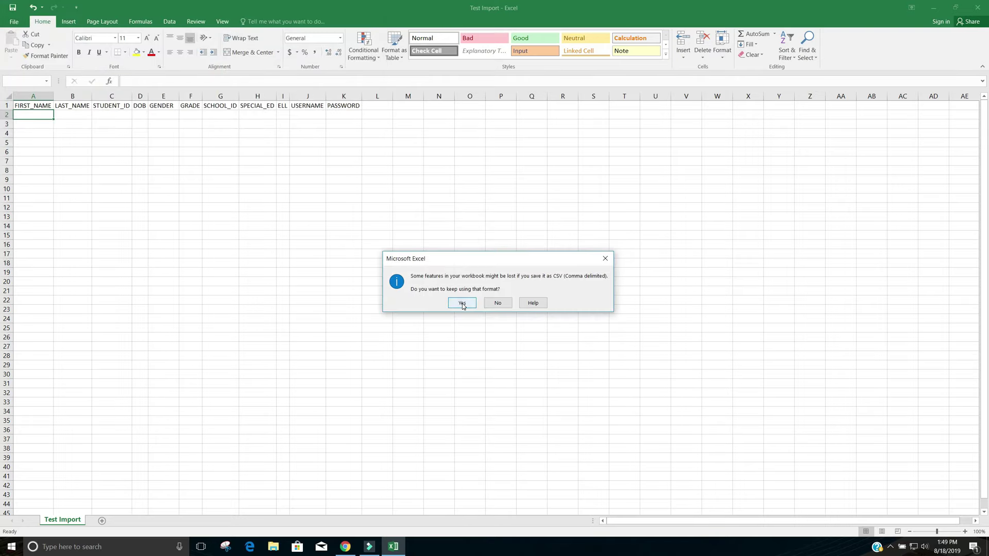
{"action": "left_click", "coordinate": [462, 303]}
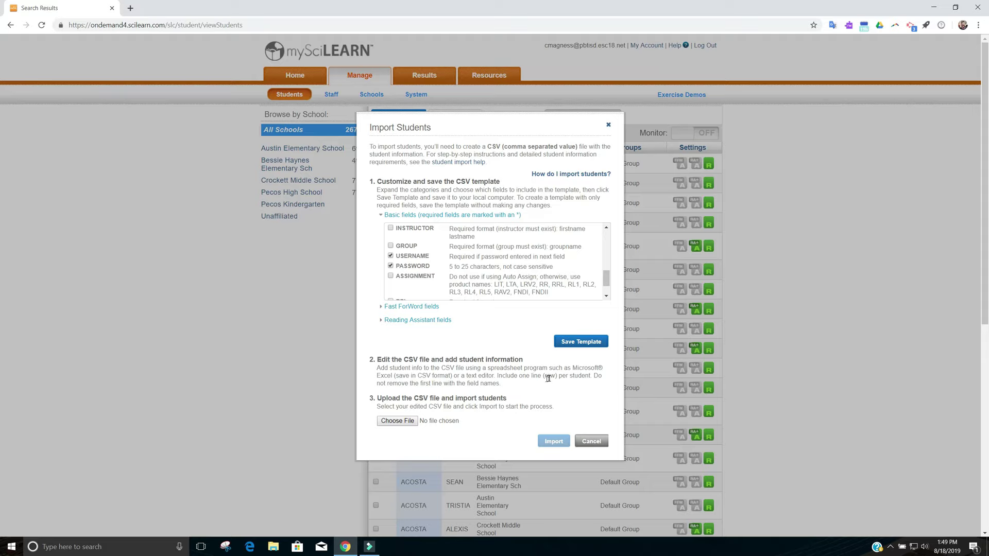
Attach Test Import.csv as the upload file in the Import Students dialog
{"action": "left_click", "coordinate": [397, 421]}
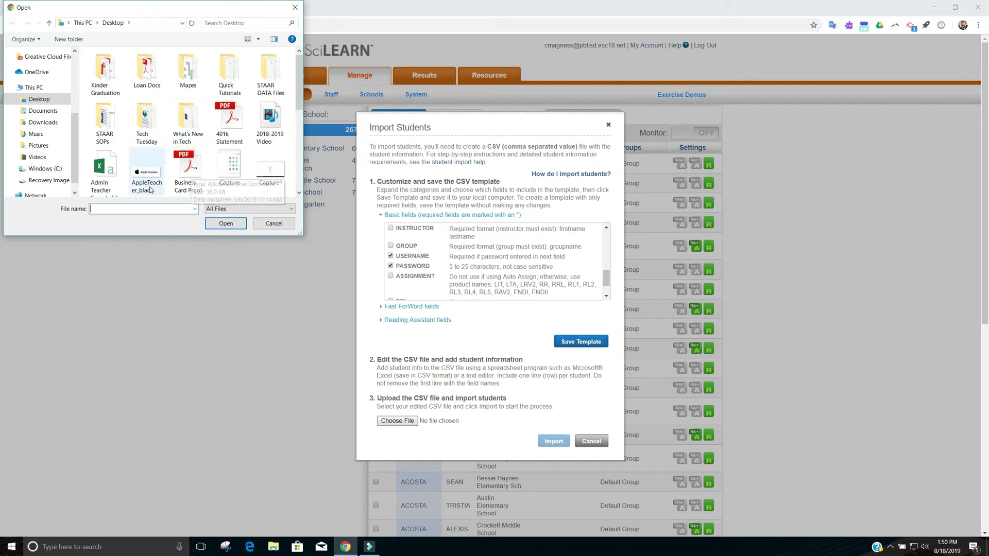
{"action": "type", "text": "t"}
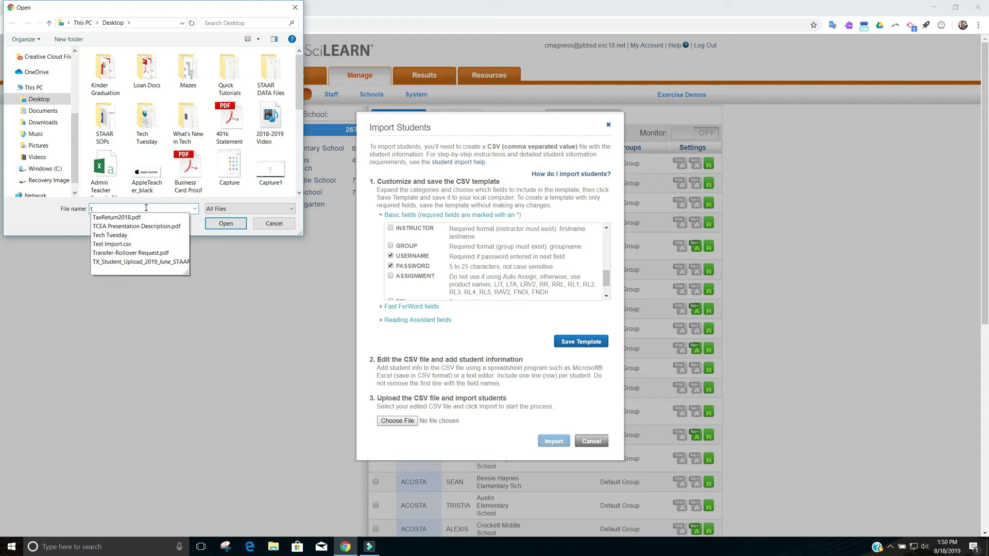
{"action": "type", "text": "es"}
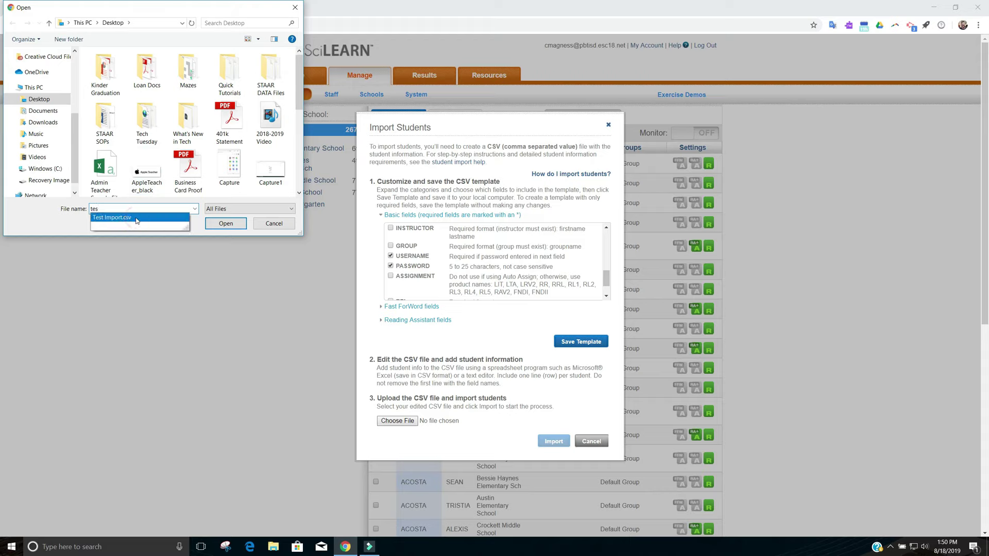
{"action": "left_click", "coordinate": [137, 218]}
{"action": "left_click", "coordinate": [225, 224]}
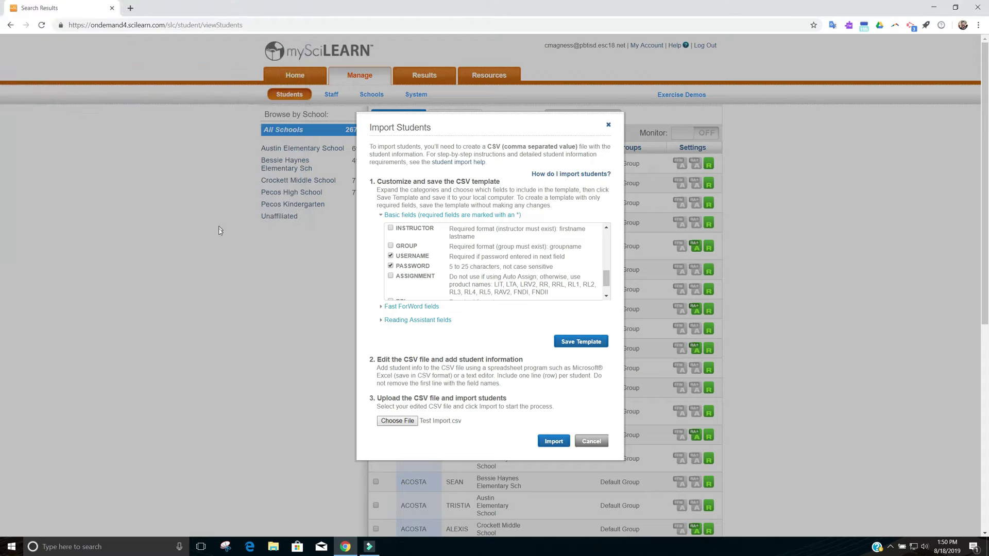